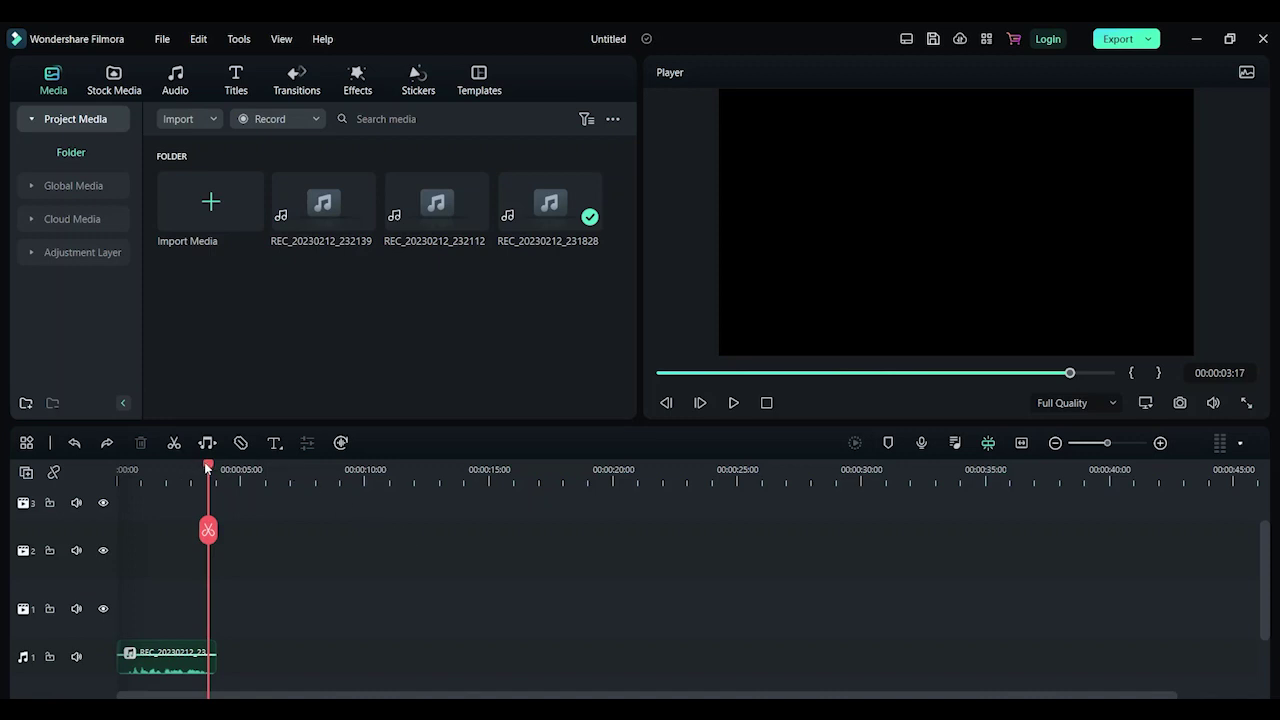
# Drag the playhead back to 00:00:00:00 at the start of the timeline
pyautogui.moveTo(208, 467); pyautogui.dragTo(108, 469)
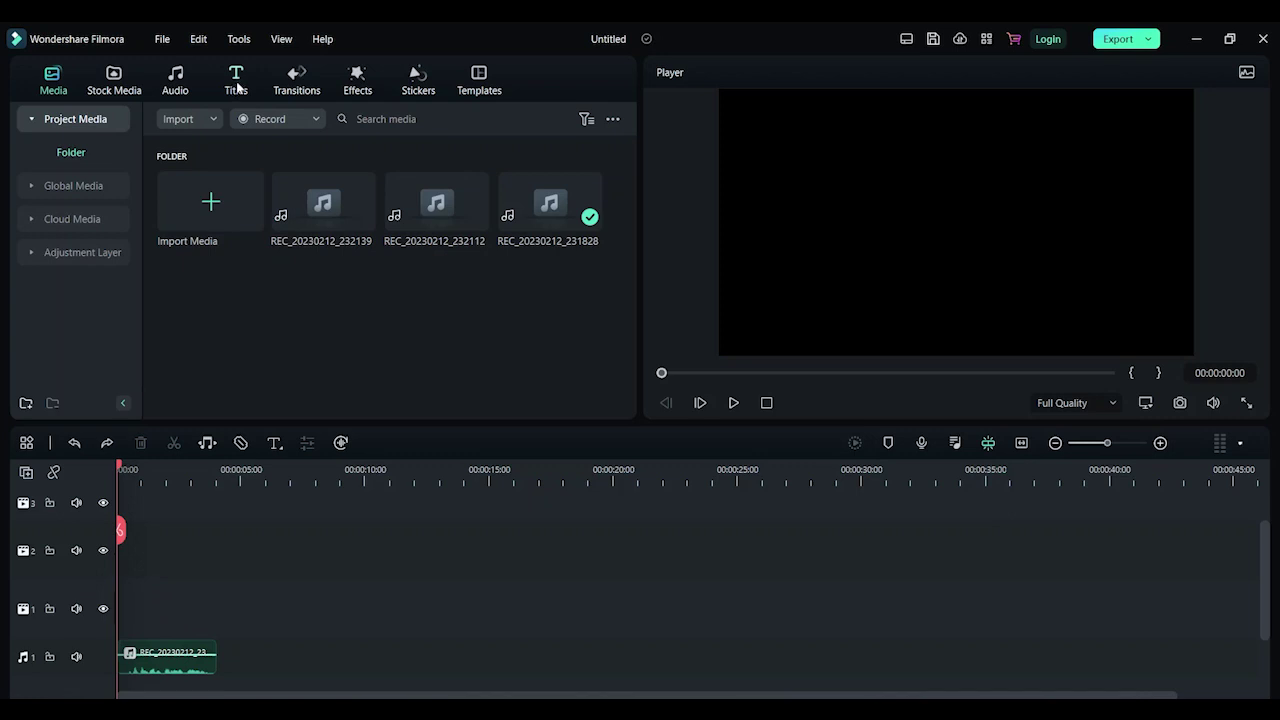
# In the Effects library, expand Audio Effects and show the Voice Filters collection
pyautogui.click(353, 85)
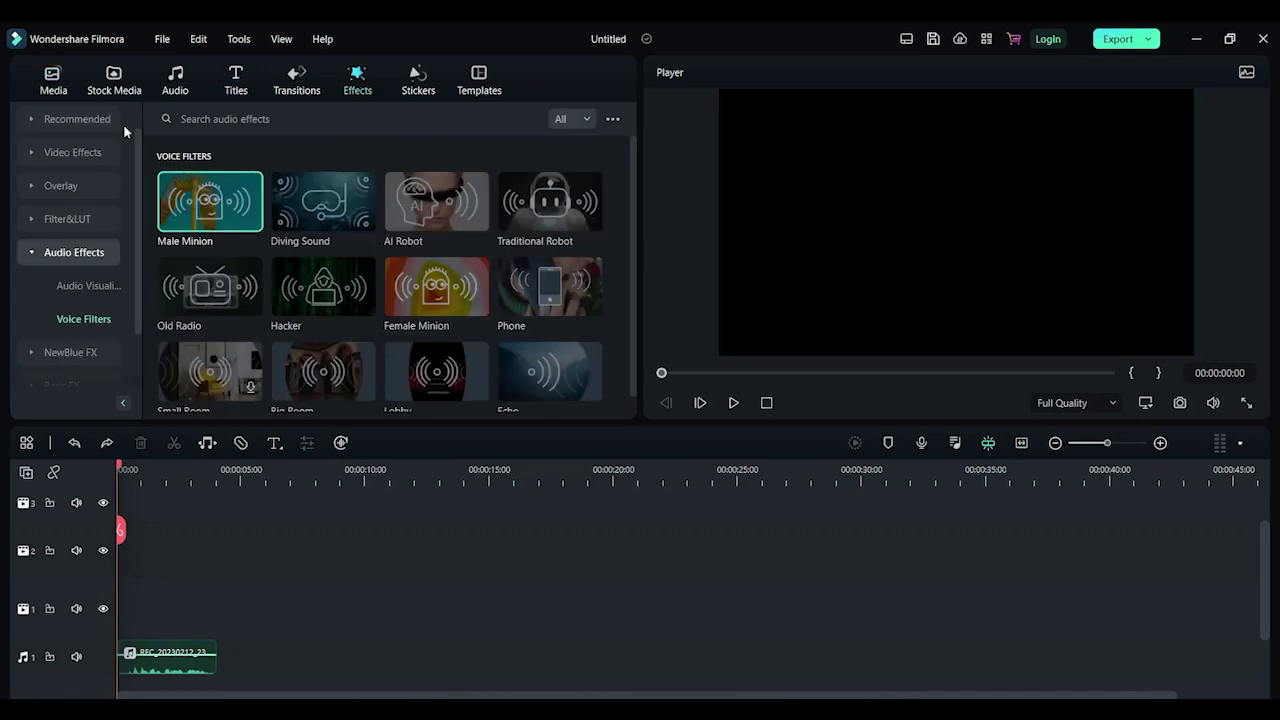
pyautogui.scroll(1, 38, 174)
pyautogui.click(35, 288)
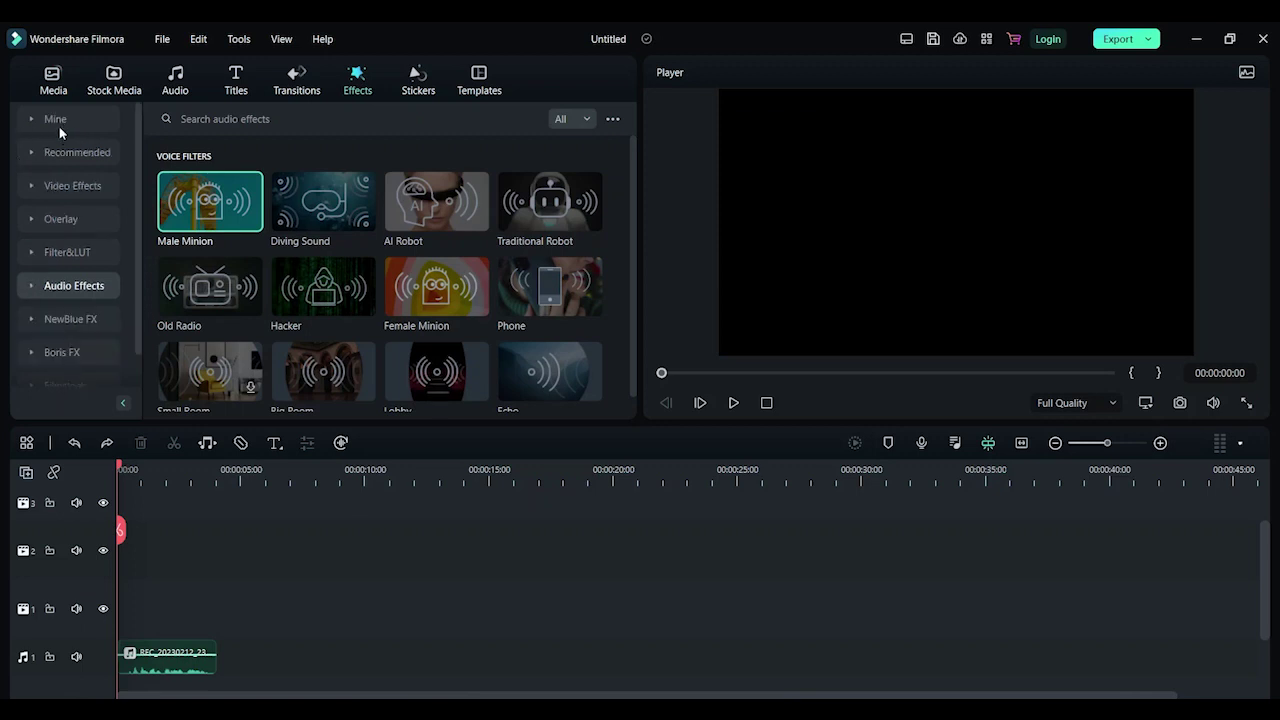
pyautogui.scroll(-1, 55, 170)
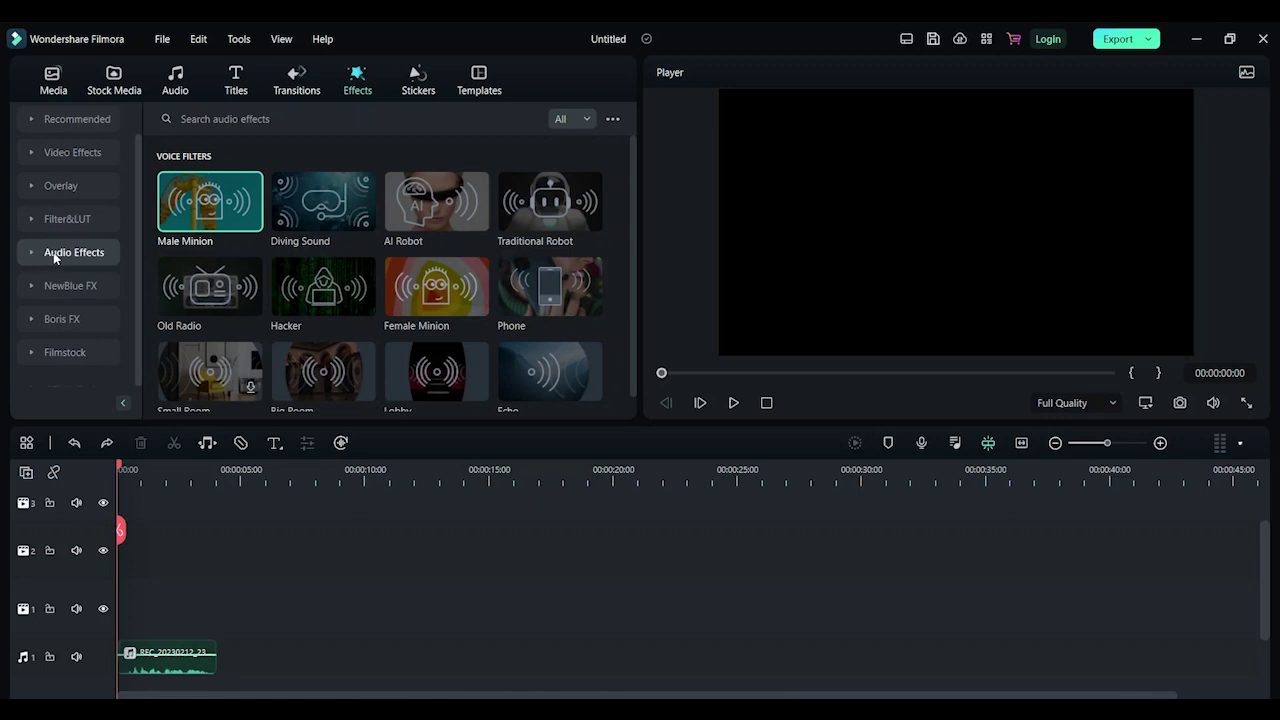
pyautogui.click(44, 256)
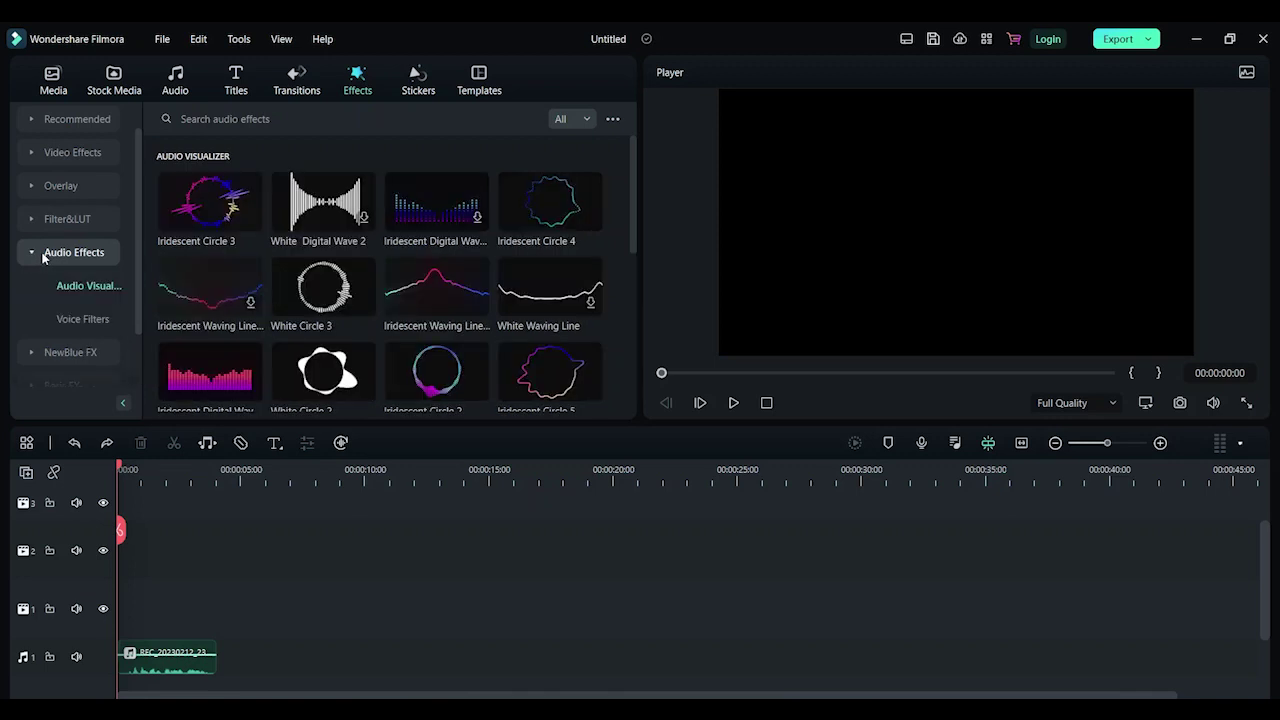
pyautogui.click(50, 256)
pyautogui.click(50, 255)
pyautogui.click(78, 319)
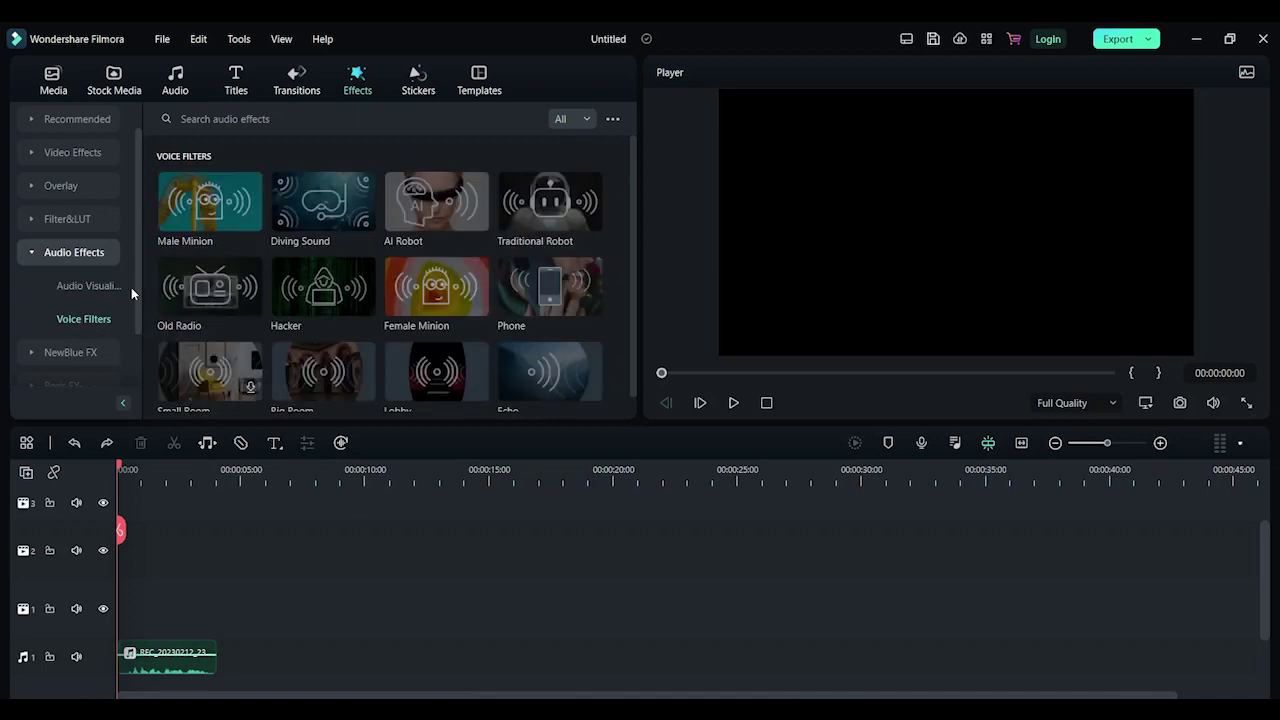
pyautogui.scroll(-1, 240, 330)
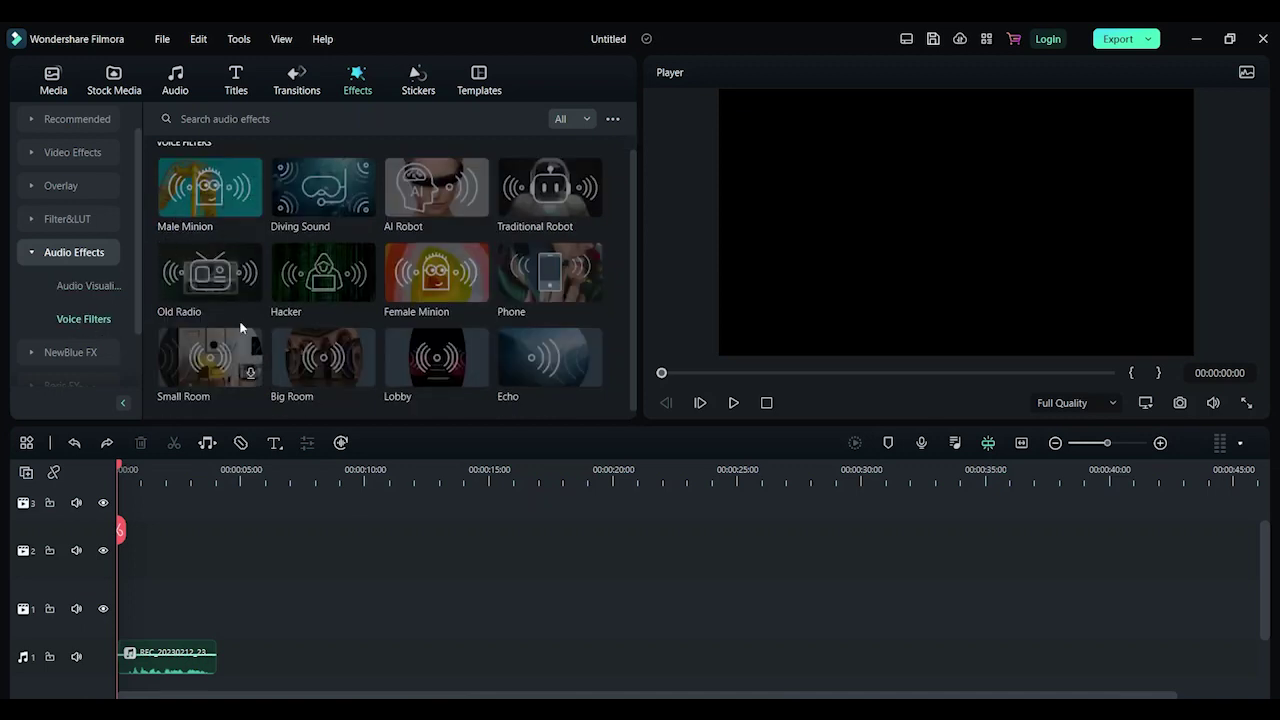
pyautogui.scroll(1, 283, 336)
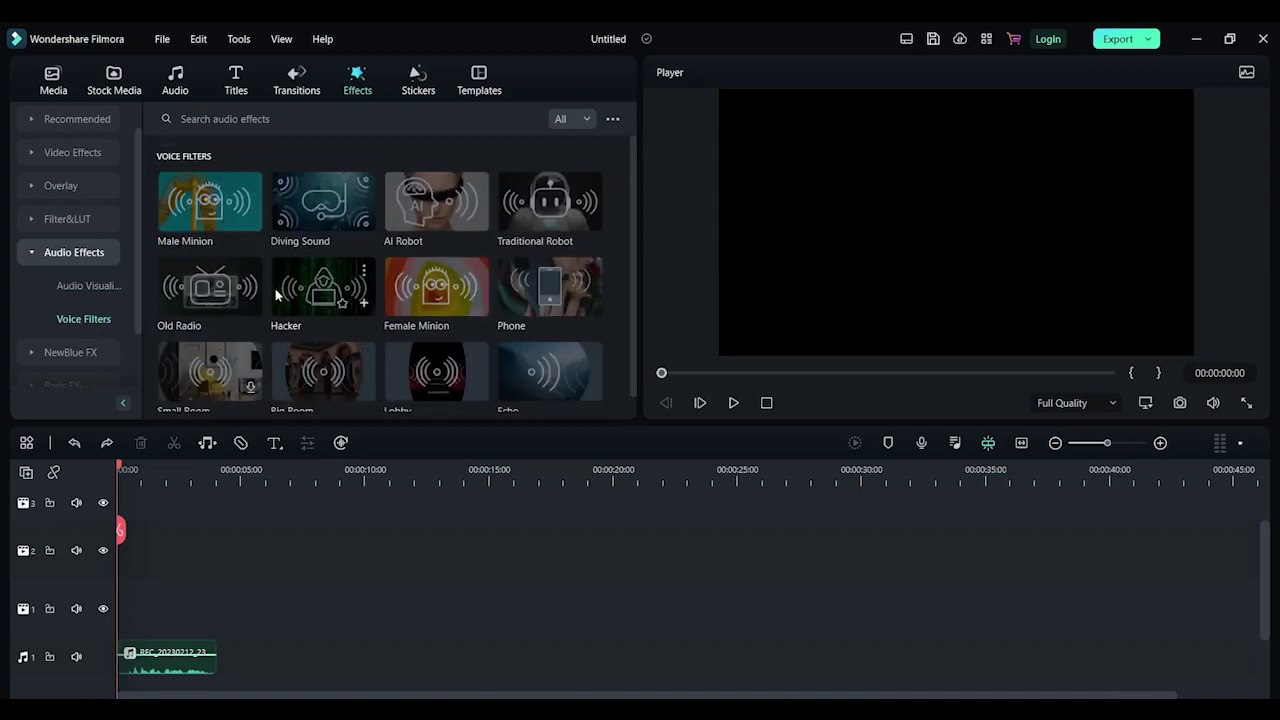
# Preview Male Minion, Diving Sound, AI Robot, Traditional Robot, Old Radio, Hacker, Female Minion, Phone and Small Room
pyautogui.click(181, 207)
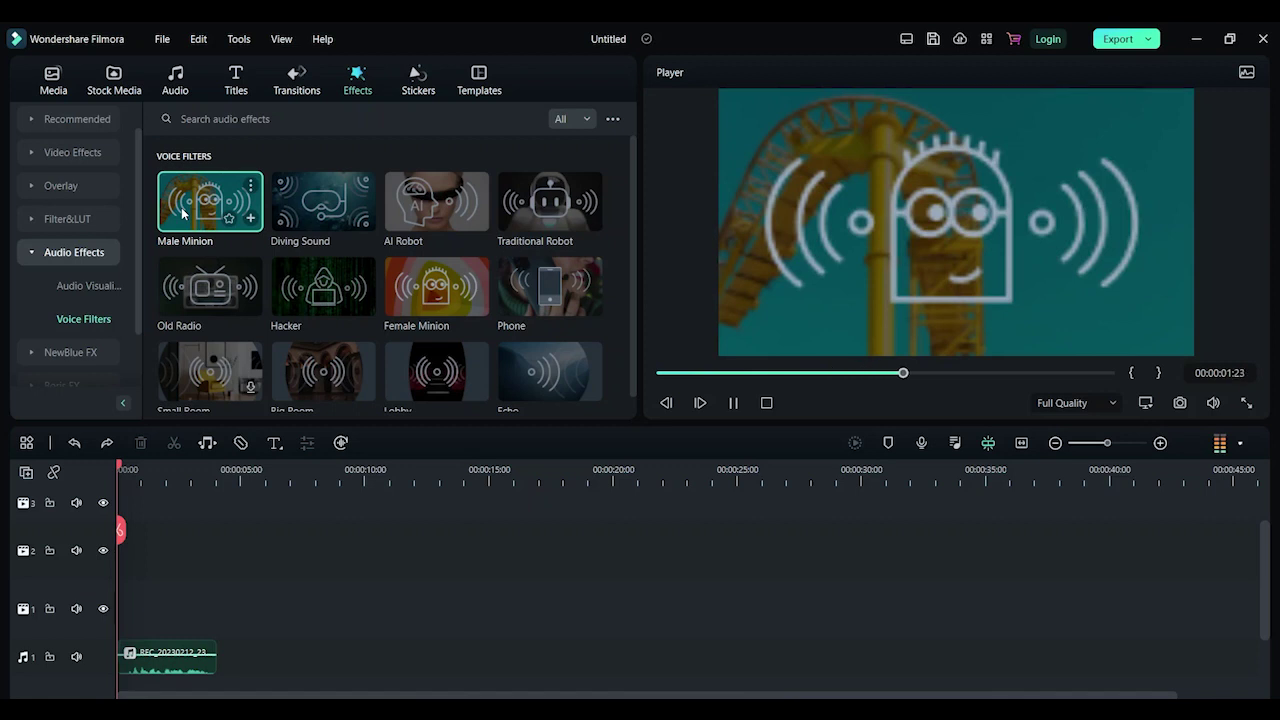
pyautogui.click(290, 207)
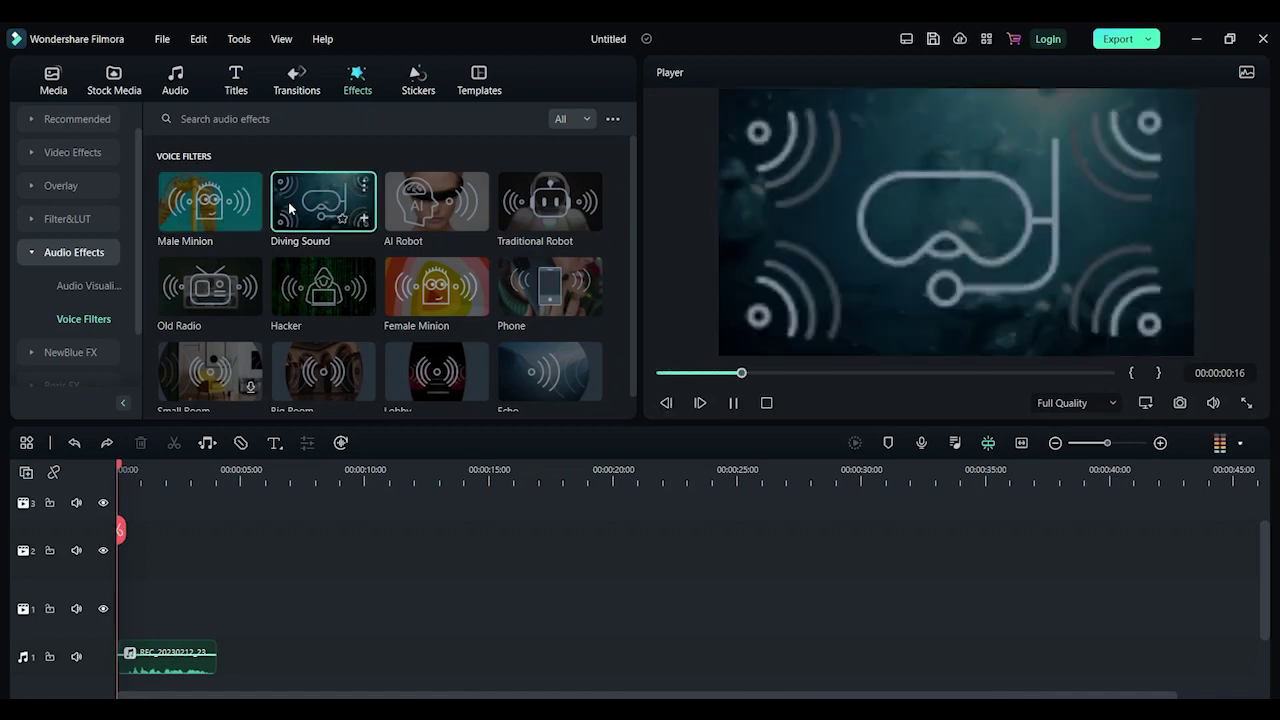
pyautogui.click(412, 216)
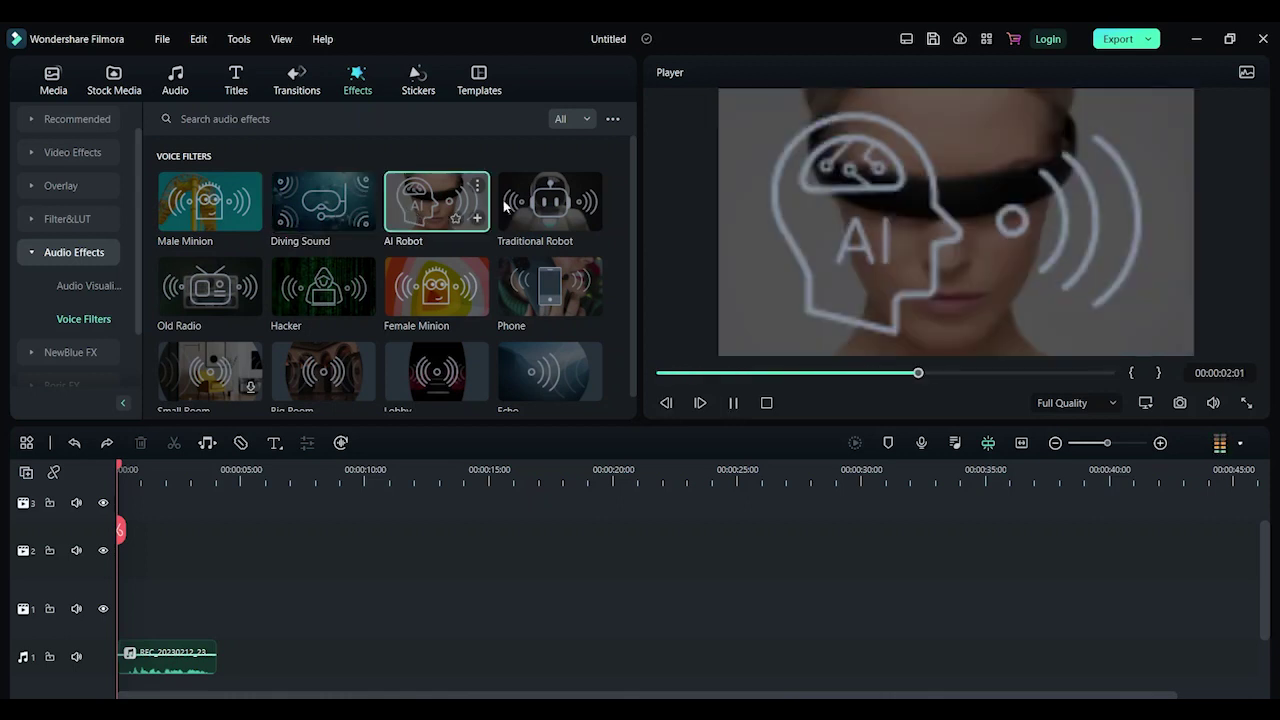
pyautogui.click(529, 178)
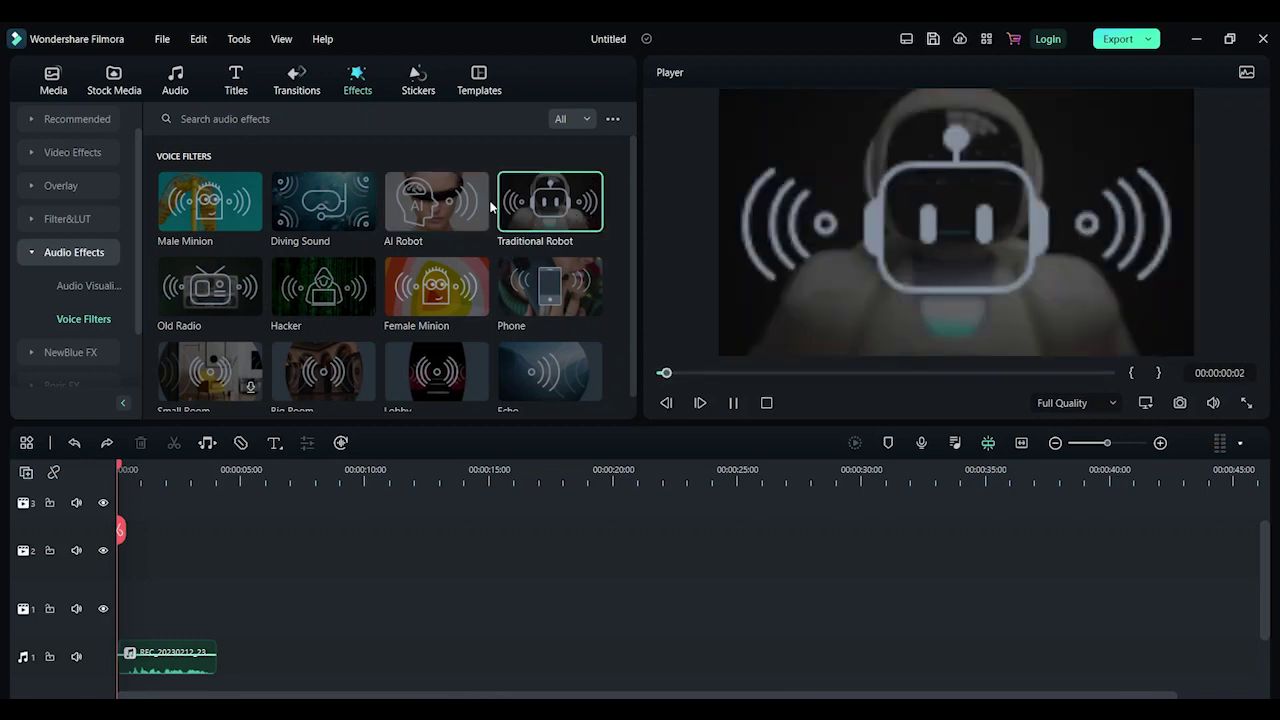
pyautogui.click(183, 291)
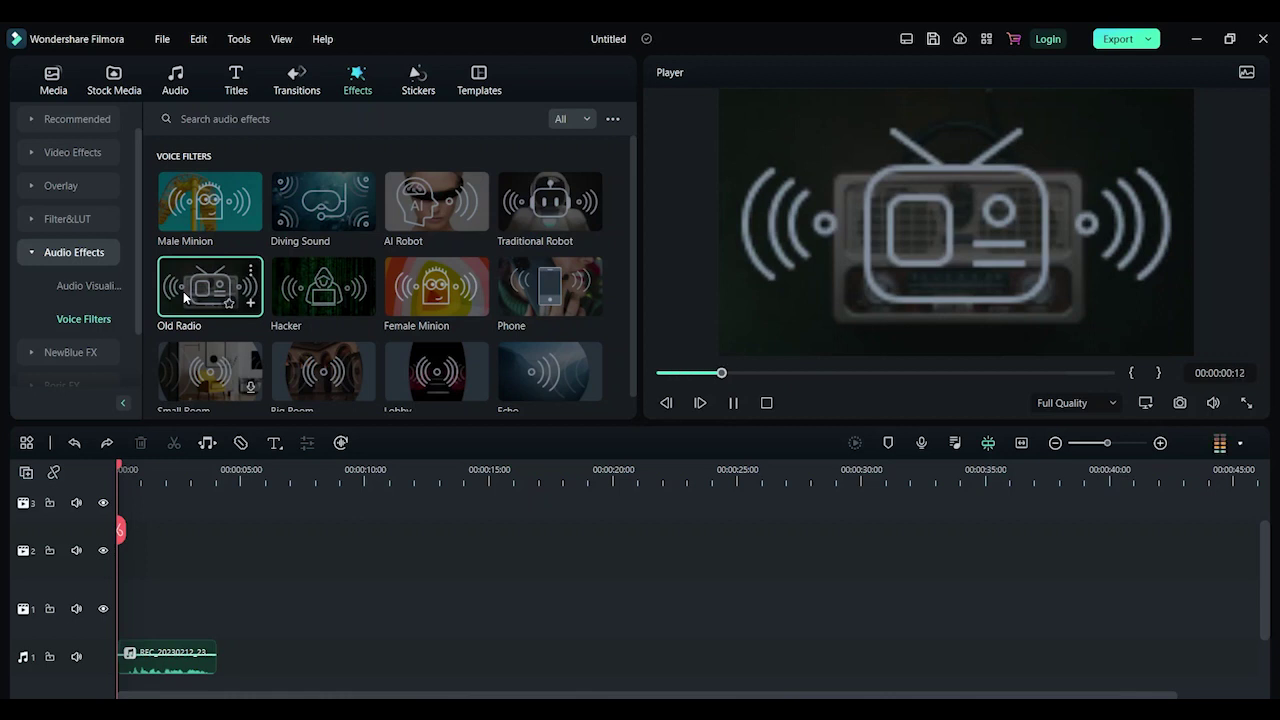
pyautogui.click(309, 289)
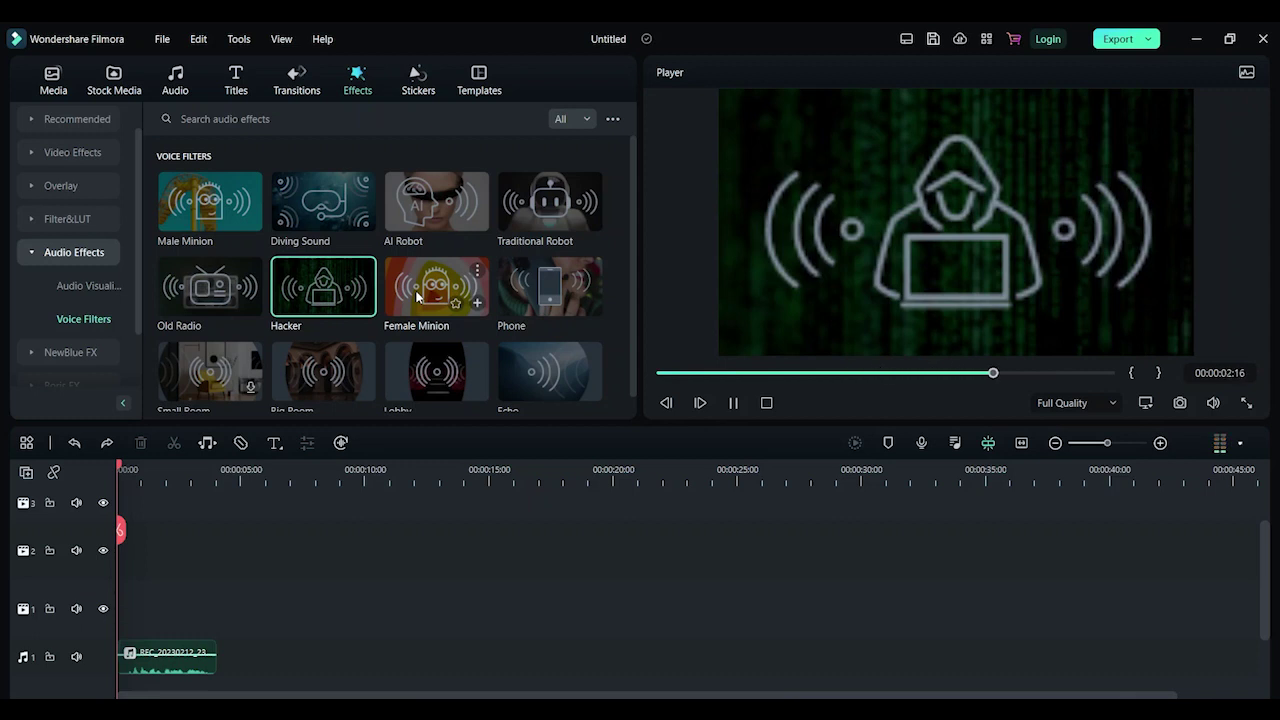
pyautogui.click(418, 296)
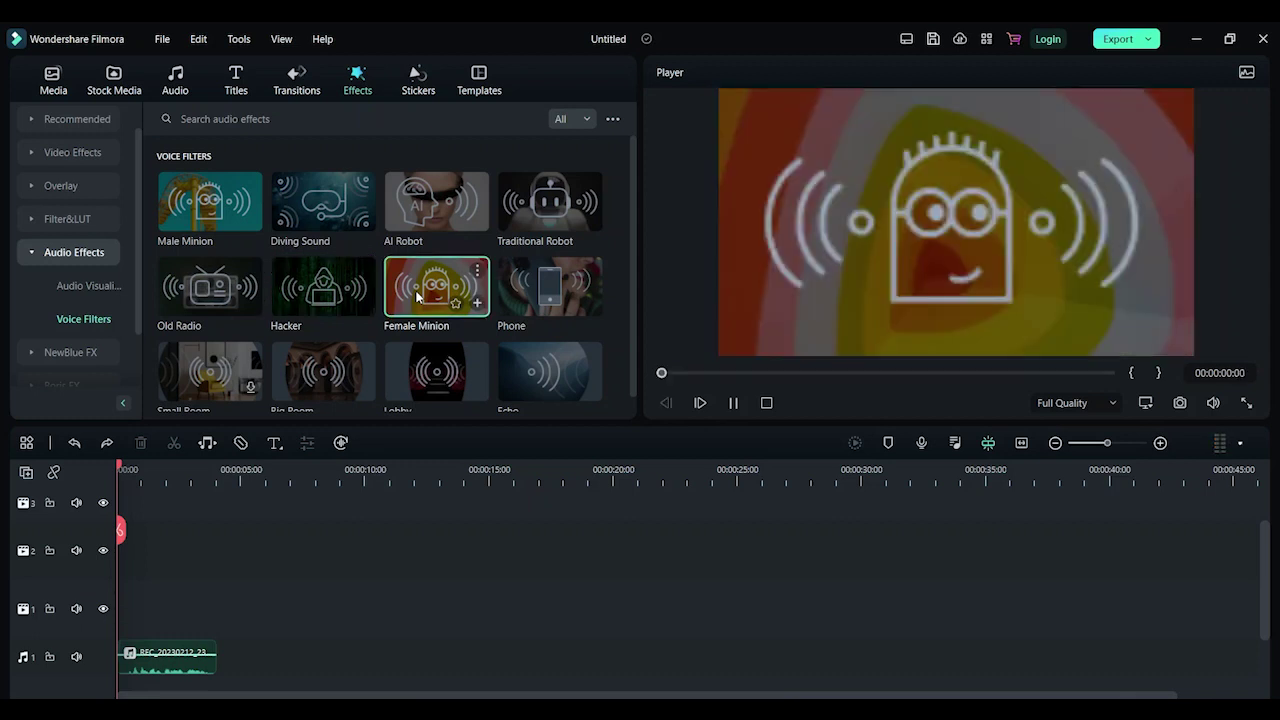
pyautogui.click(533, 287)
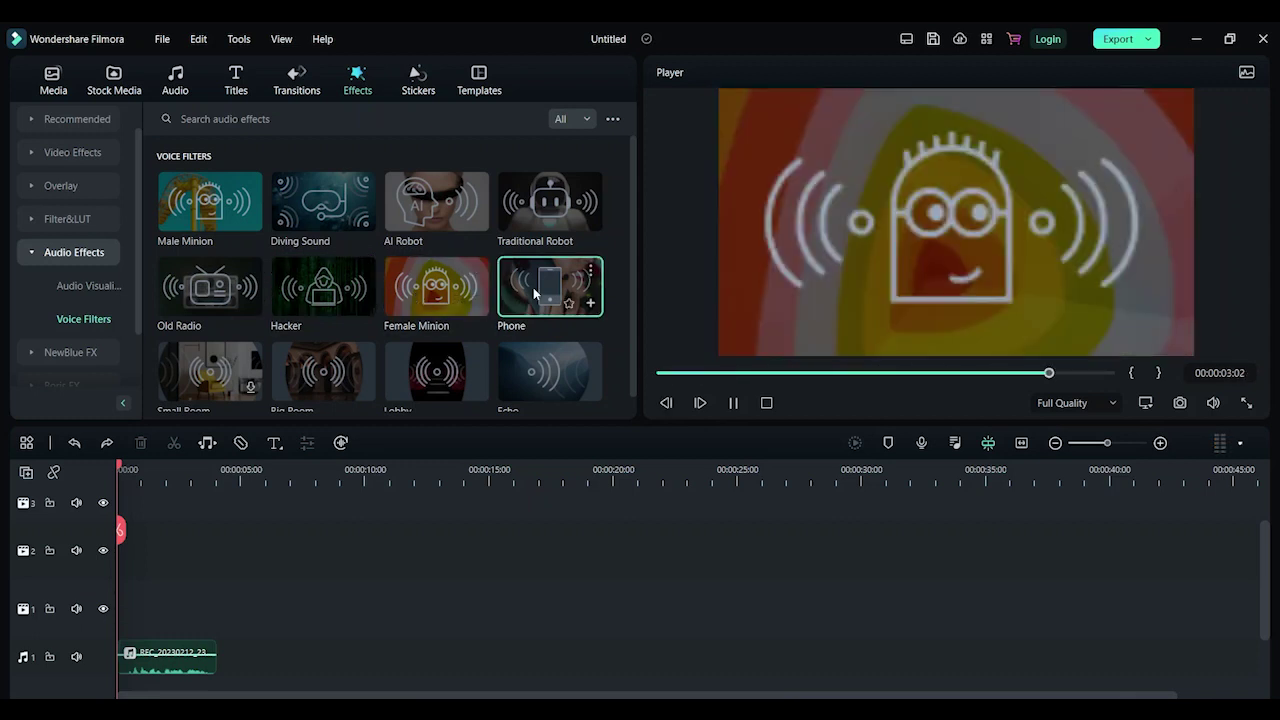
pyautogui.click(193, 374)
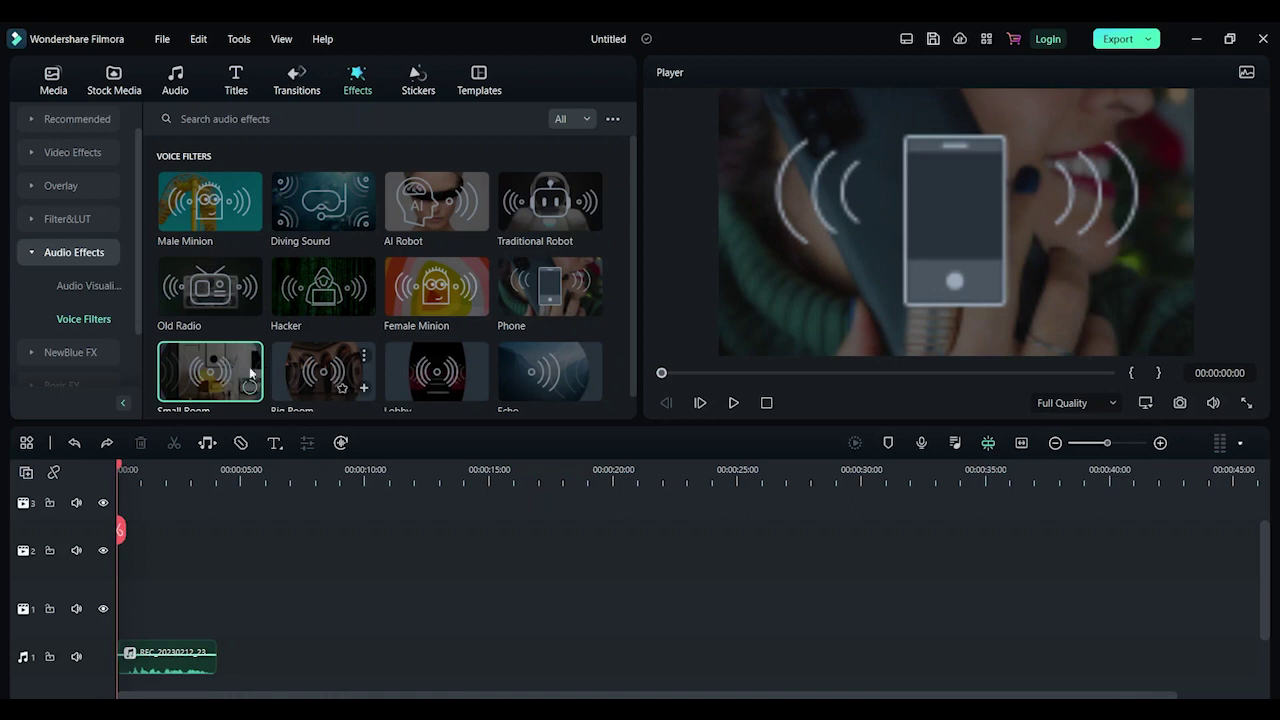
# Preview the remaining Big Room, Lobby and Echo voice filters
pyautogui.scroll(-1, 314, 314)
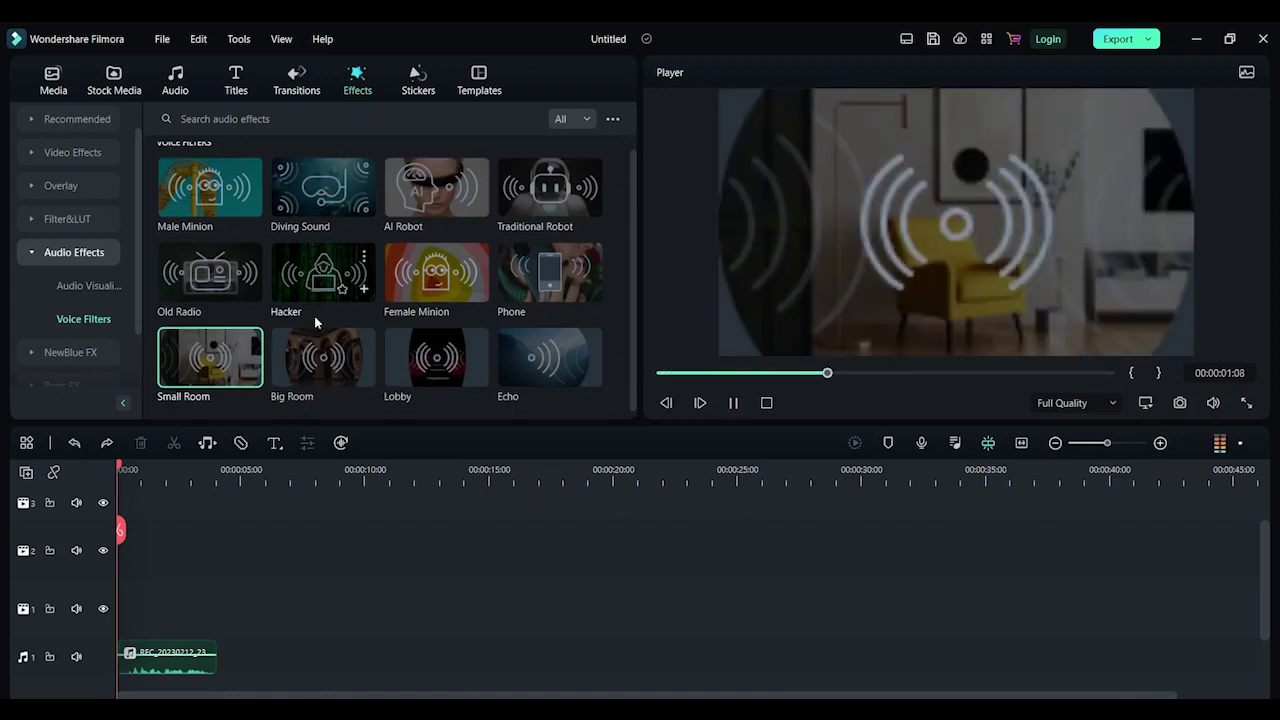
pyautogui.click(295, 364)
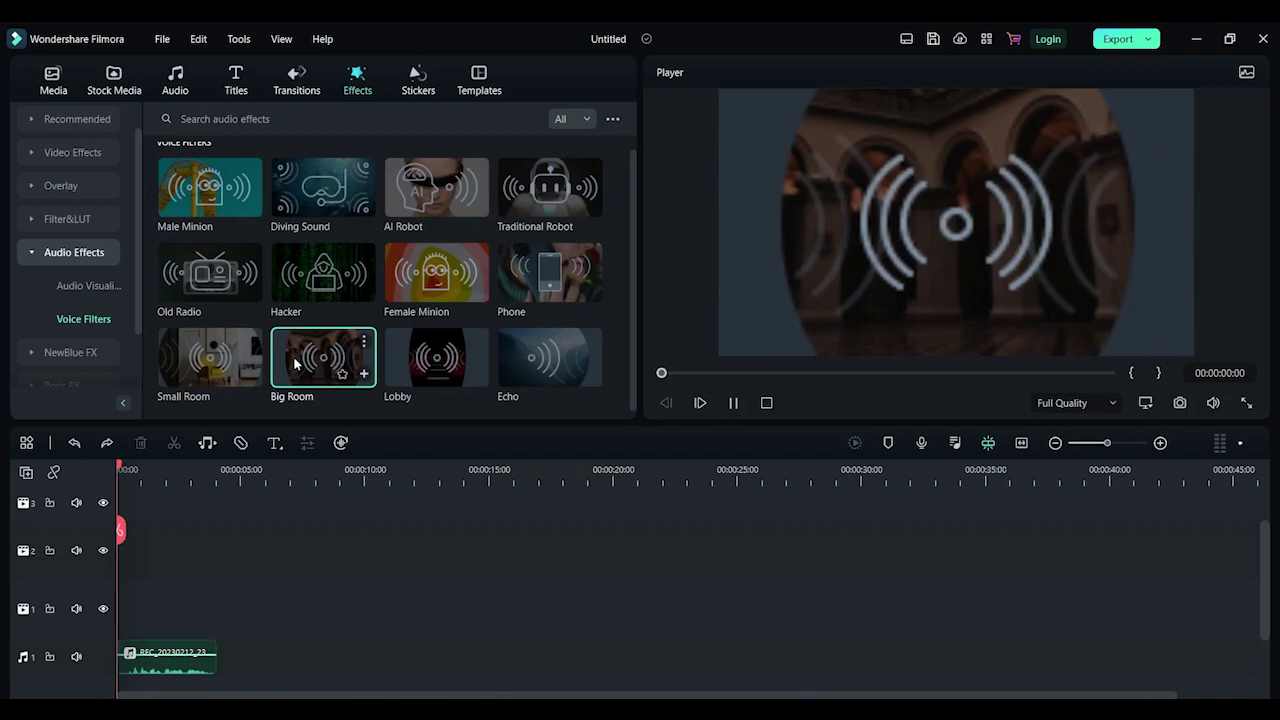
pyautogui.click(418, 364)
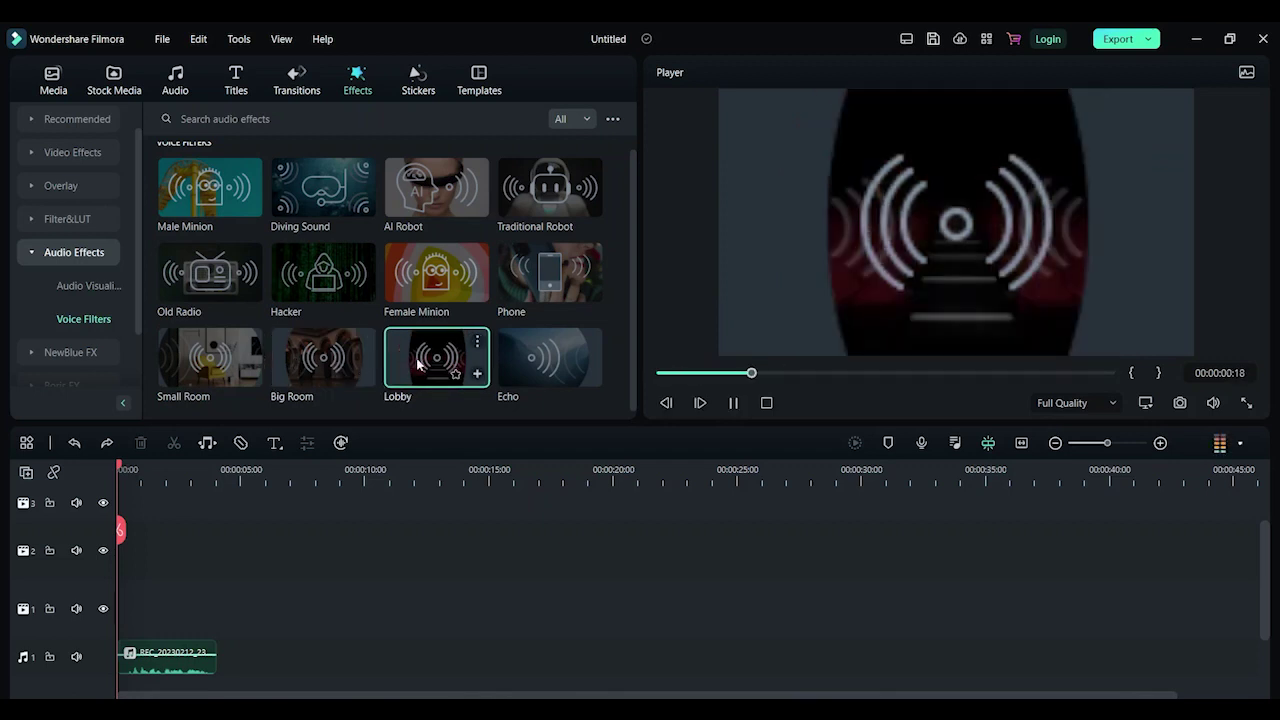
pyautogui.click(509, 350)
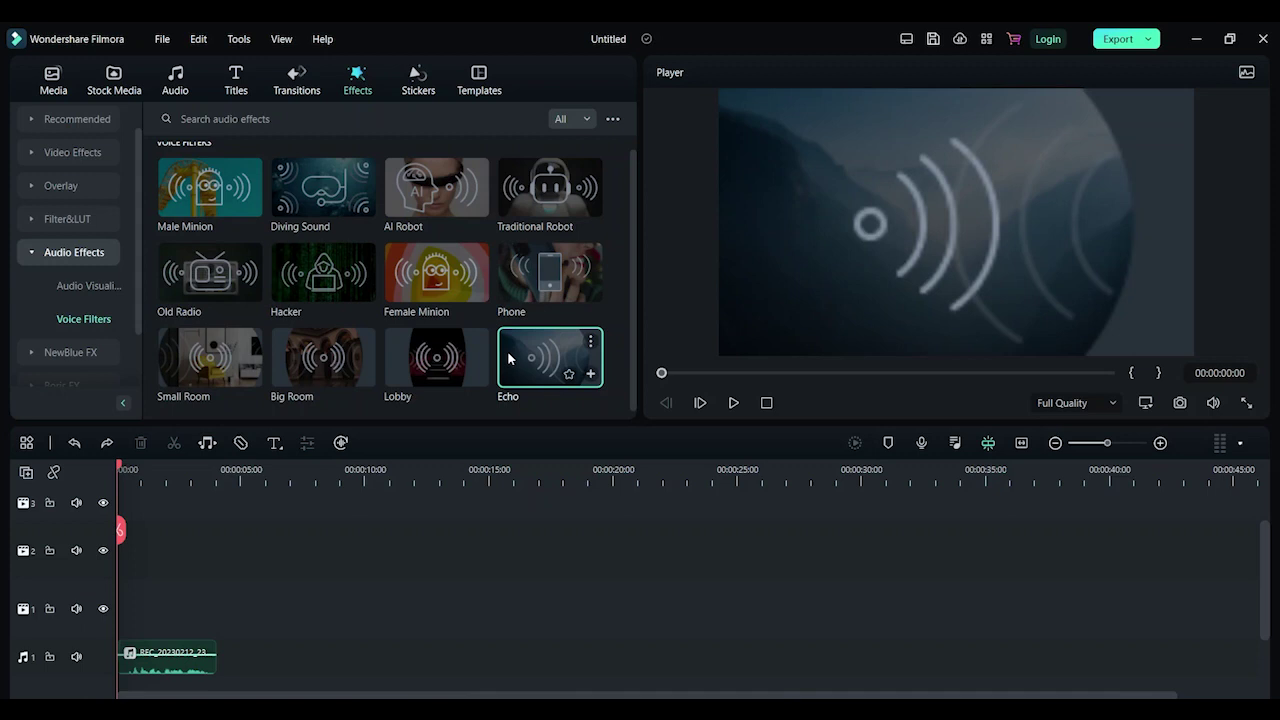
pyautogui.scroll(1, 510, 358)
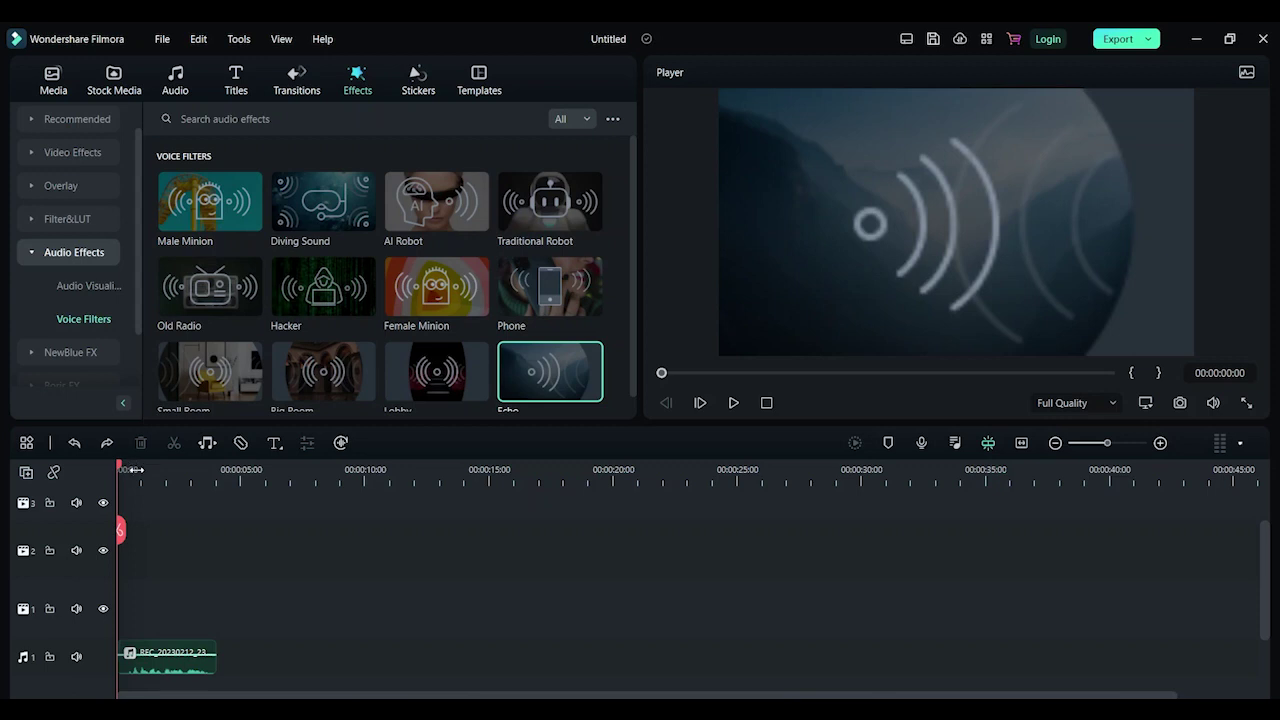
# Select the recording clip and play it from just past 00:00, then rewind near the start
pyautogui.click(140, 671)
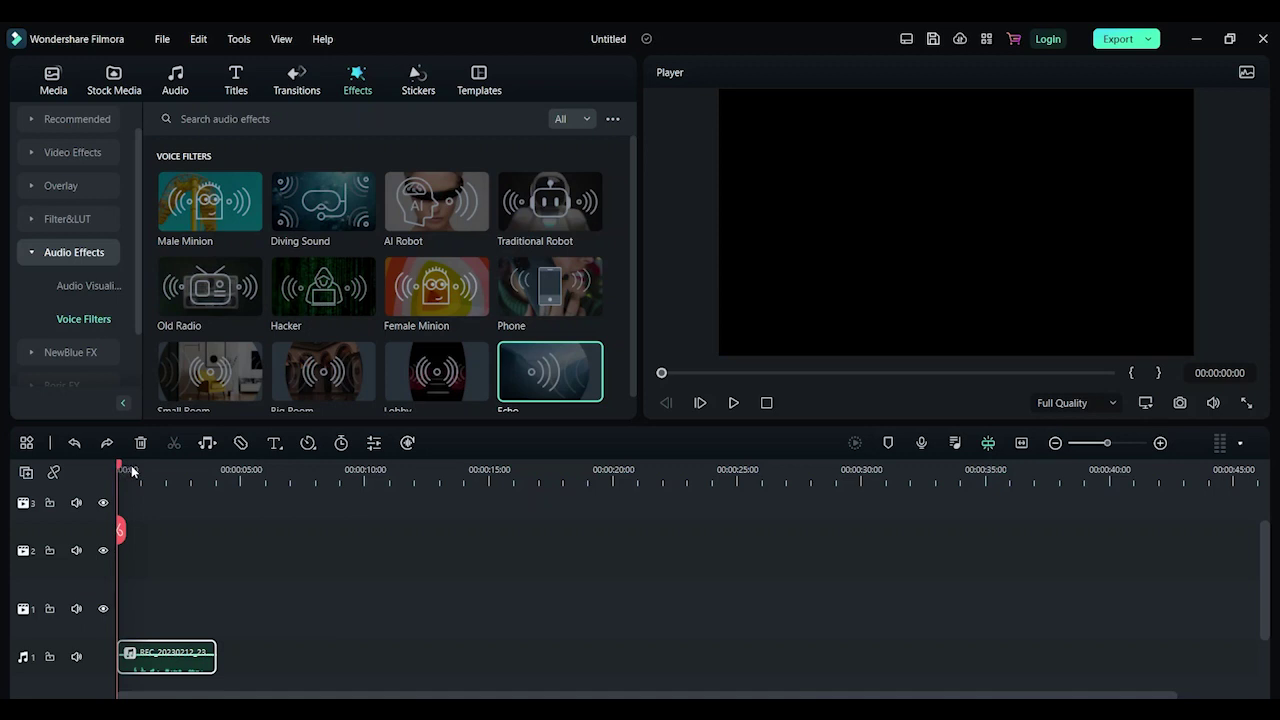
pyautogui.moveTo(121, 466); pyautogui.dragTo(127, 466)
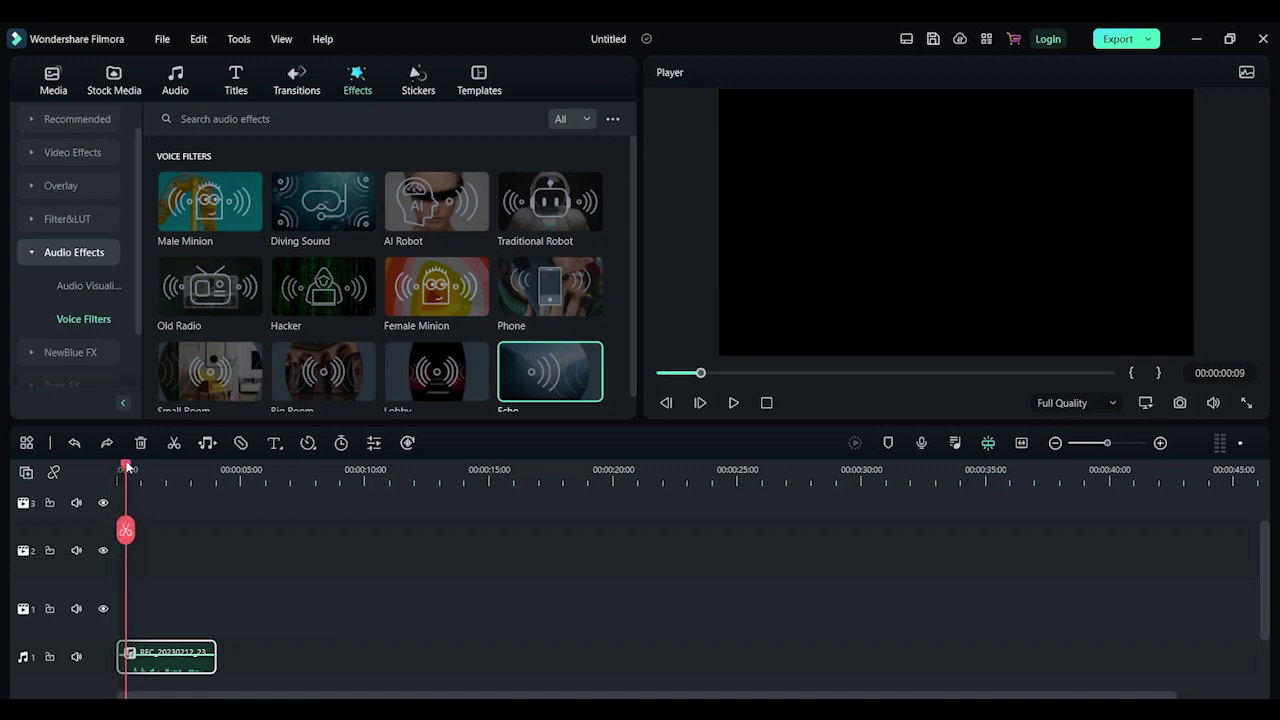
pyautogui.click(733, 402)
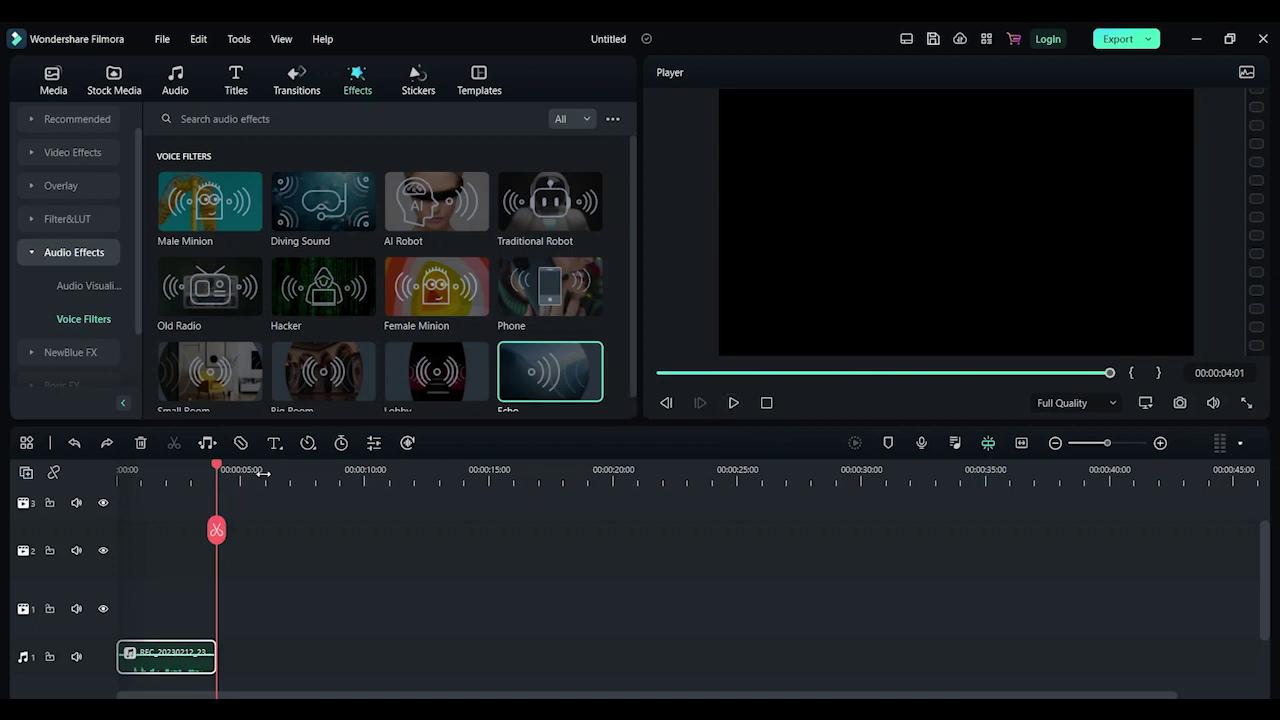
pyautogui.moveTo(217, 463); pyautogui.dragTo(129, 470)
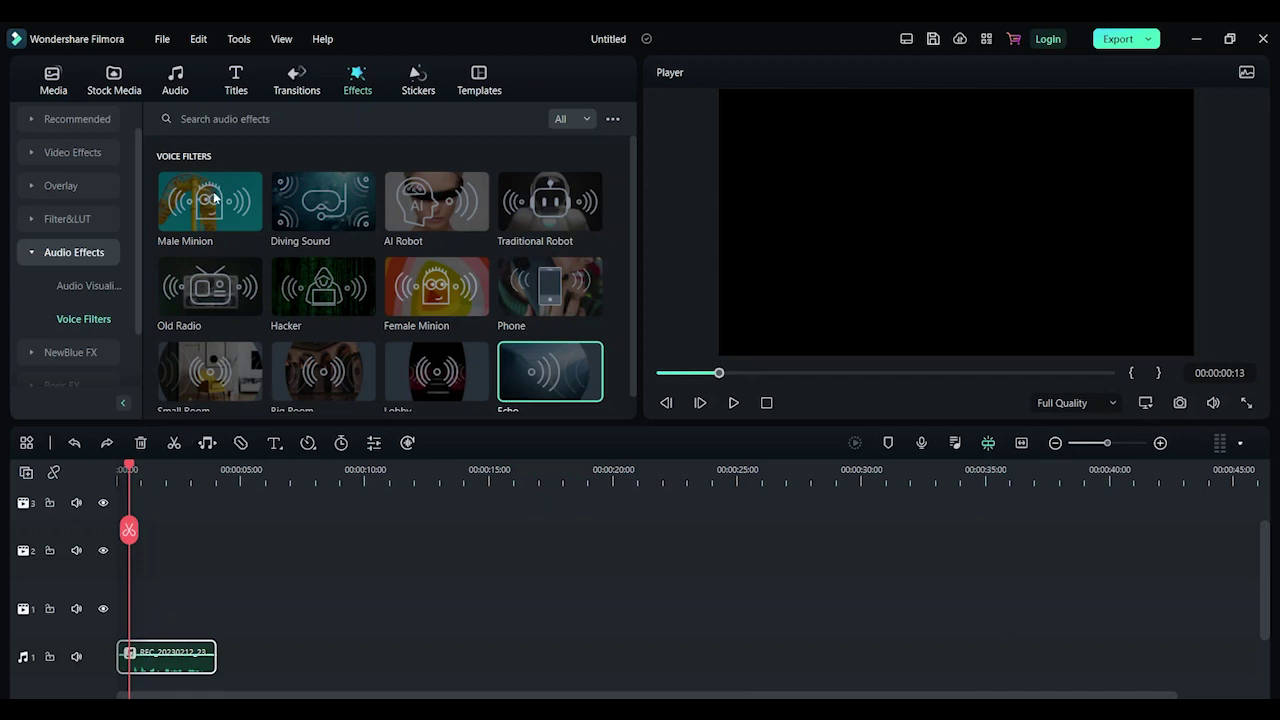
# Drop Male Minion onto the audio clip and play it to hear the effect
pyautogui.moveTo(214, 198); pyautogui.dragTo(143, 655)
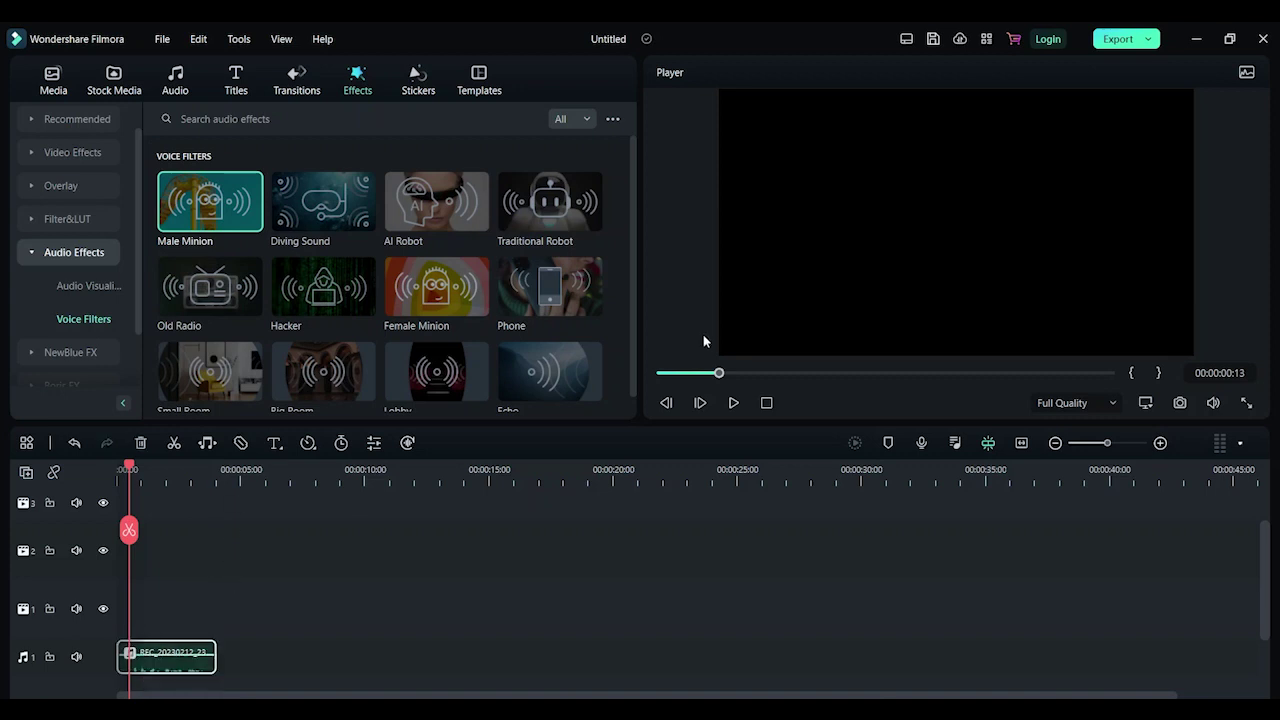
pyautogui.click(733, 405)
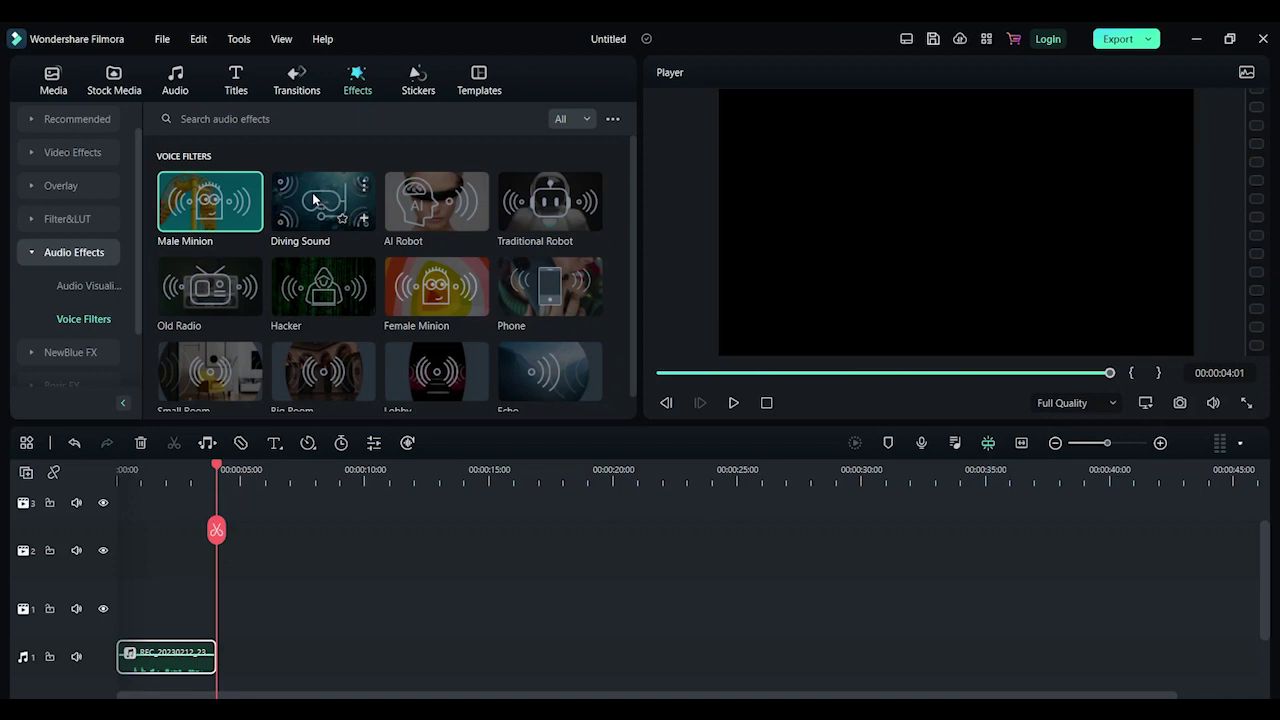
# Replace the clip's filter with Diving Sound and play it back from 00:00:01:00
pyautogui.moveTo(314, 200); pyautogui.dragTo(151, 662)
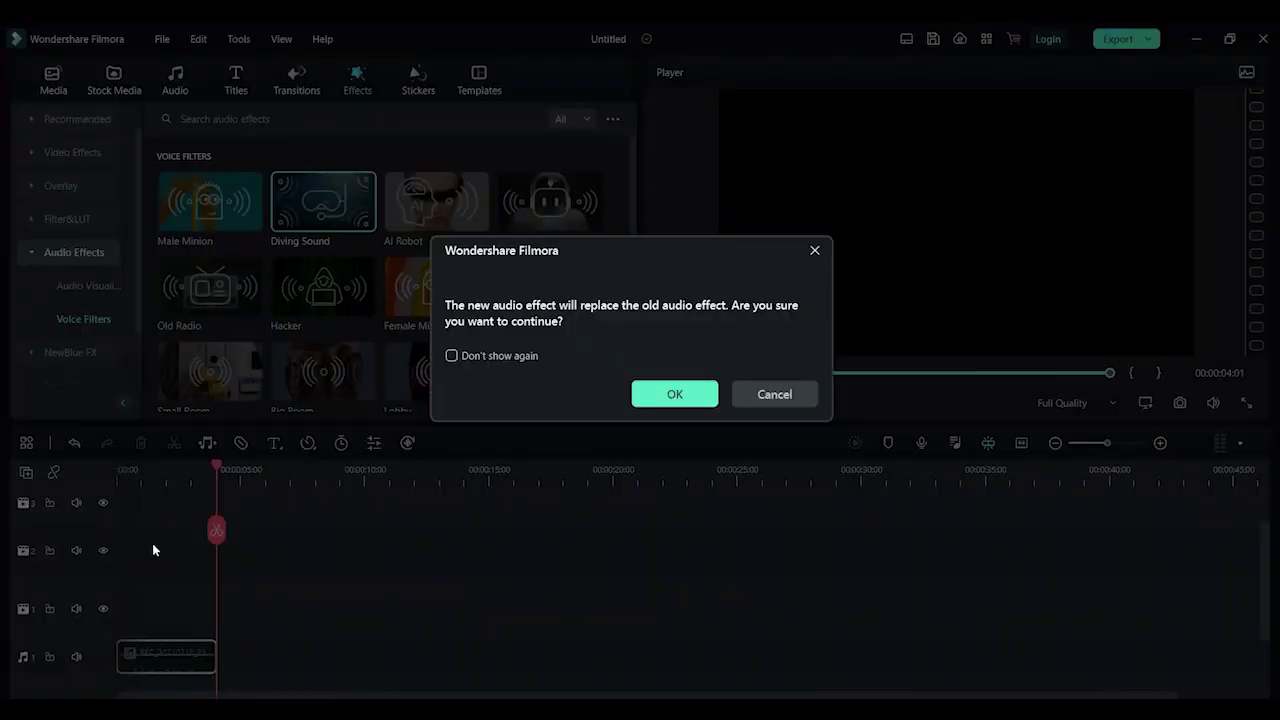
pyautogui.click(669, 400)
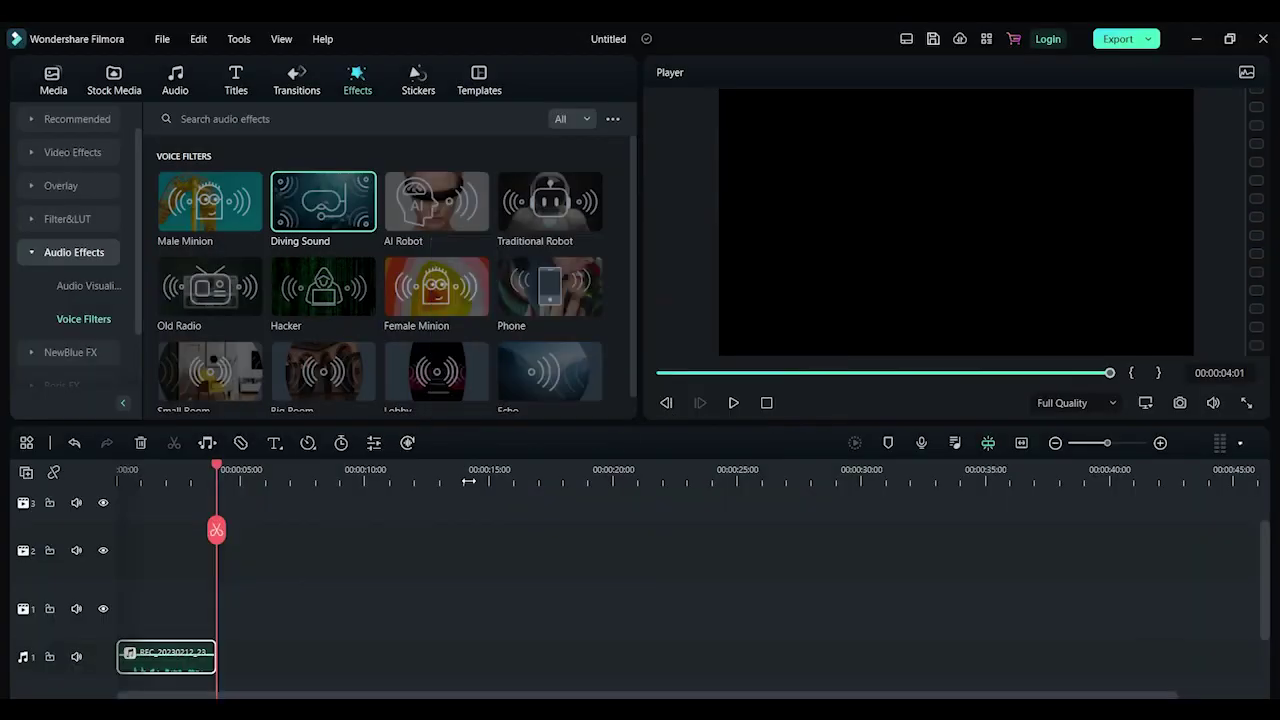
pyautogui.click(141, 476)
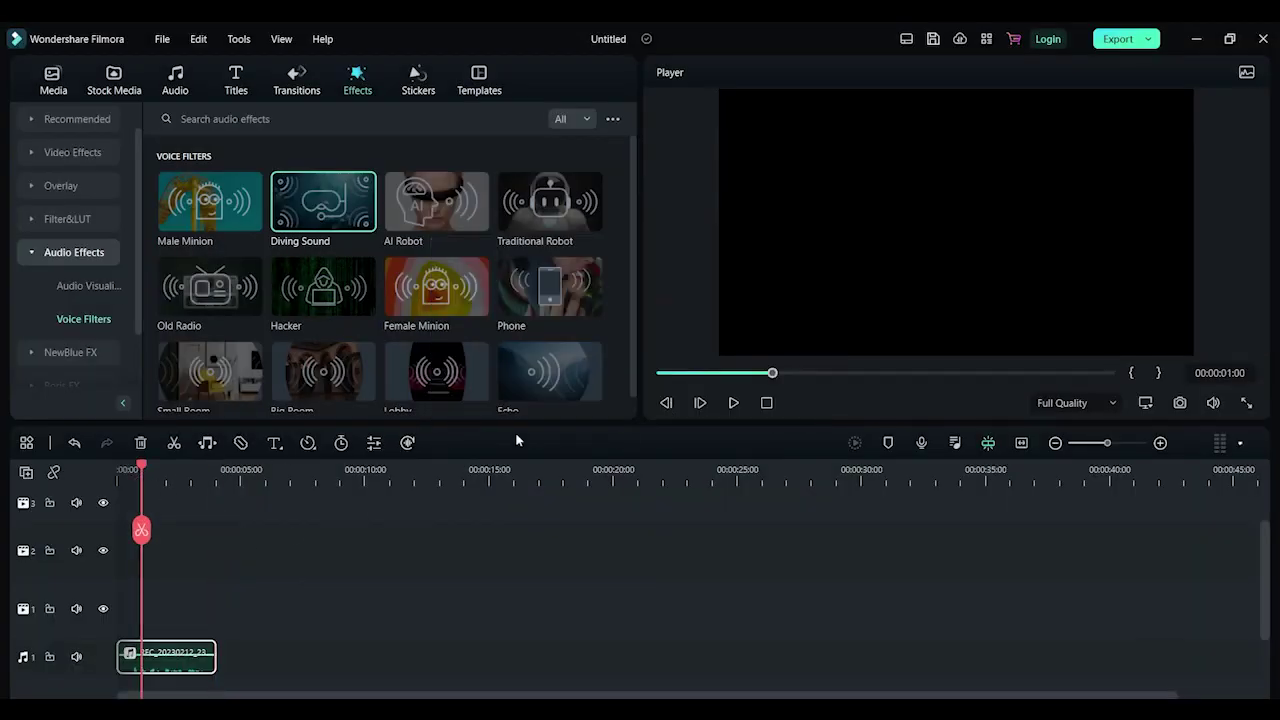
pyautogui.click(729, 403)
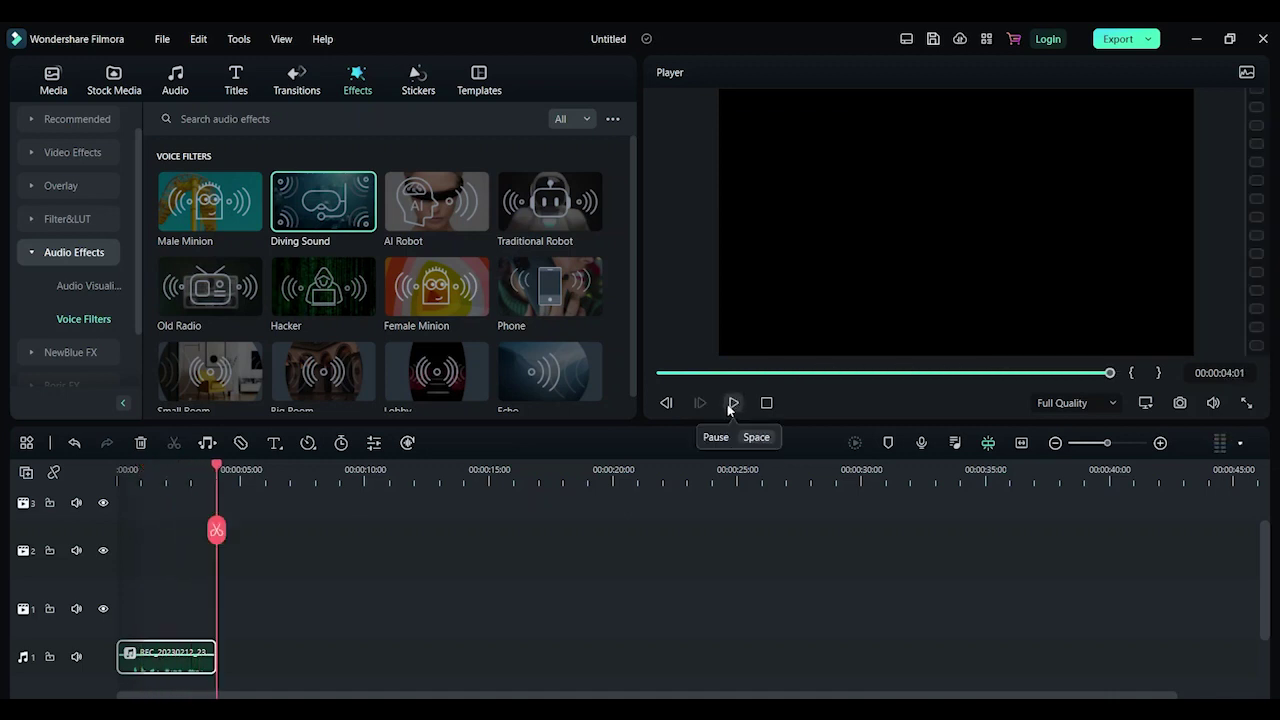
pyautogui.click(308, 224)
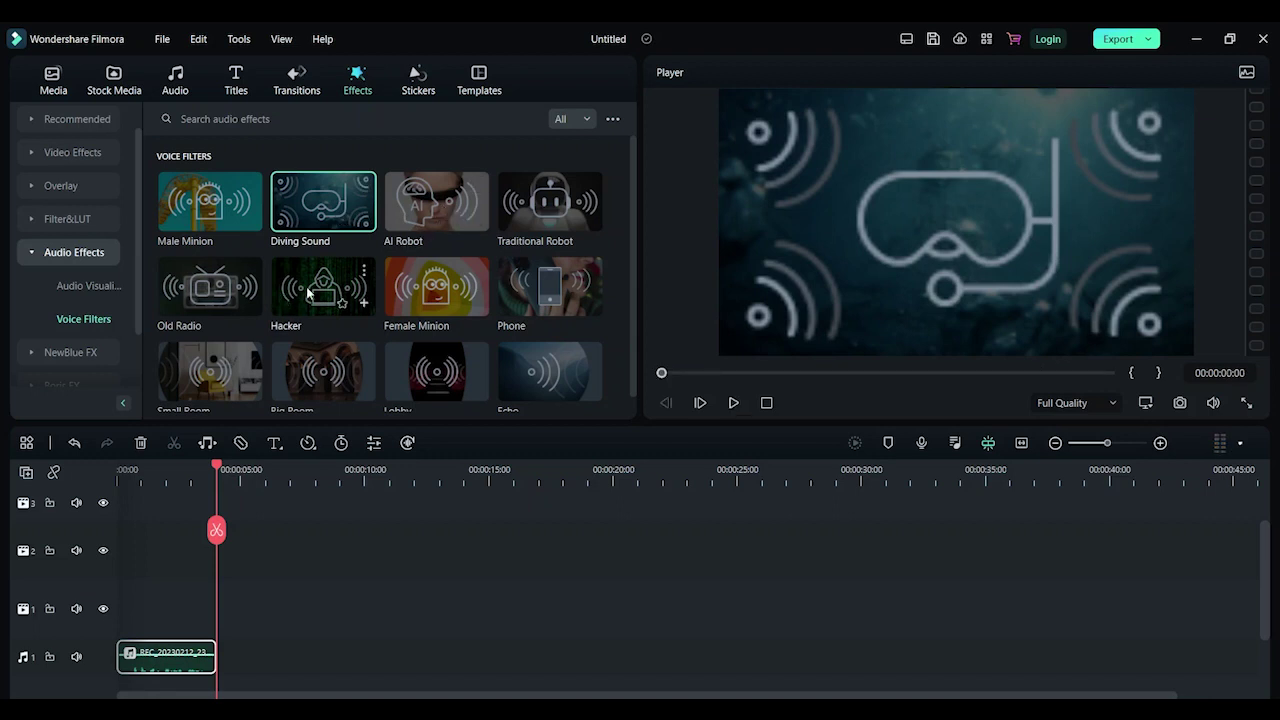
# Replace the clip's filter with Hacker and replay the clip from the start
pyautogui.moveTo(310, 293); pyautogui.dragTo(150, 658)
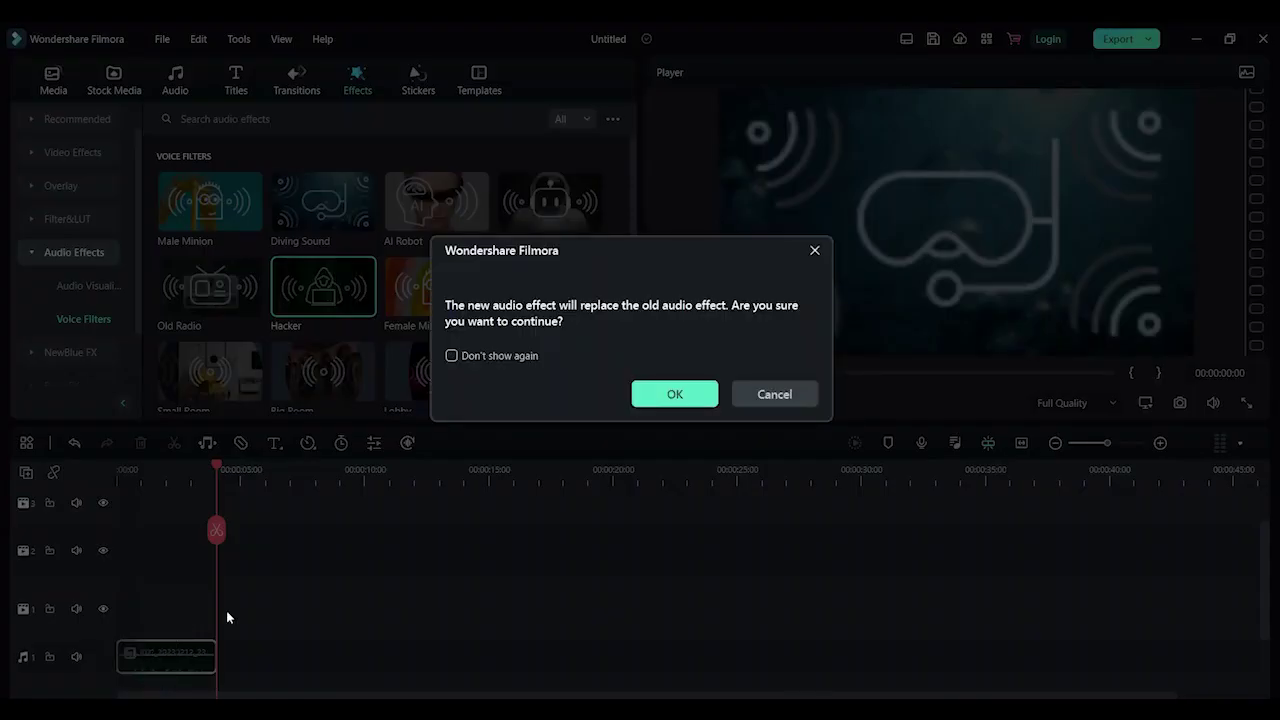
pyautogui.click(674, 394)
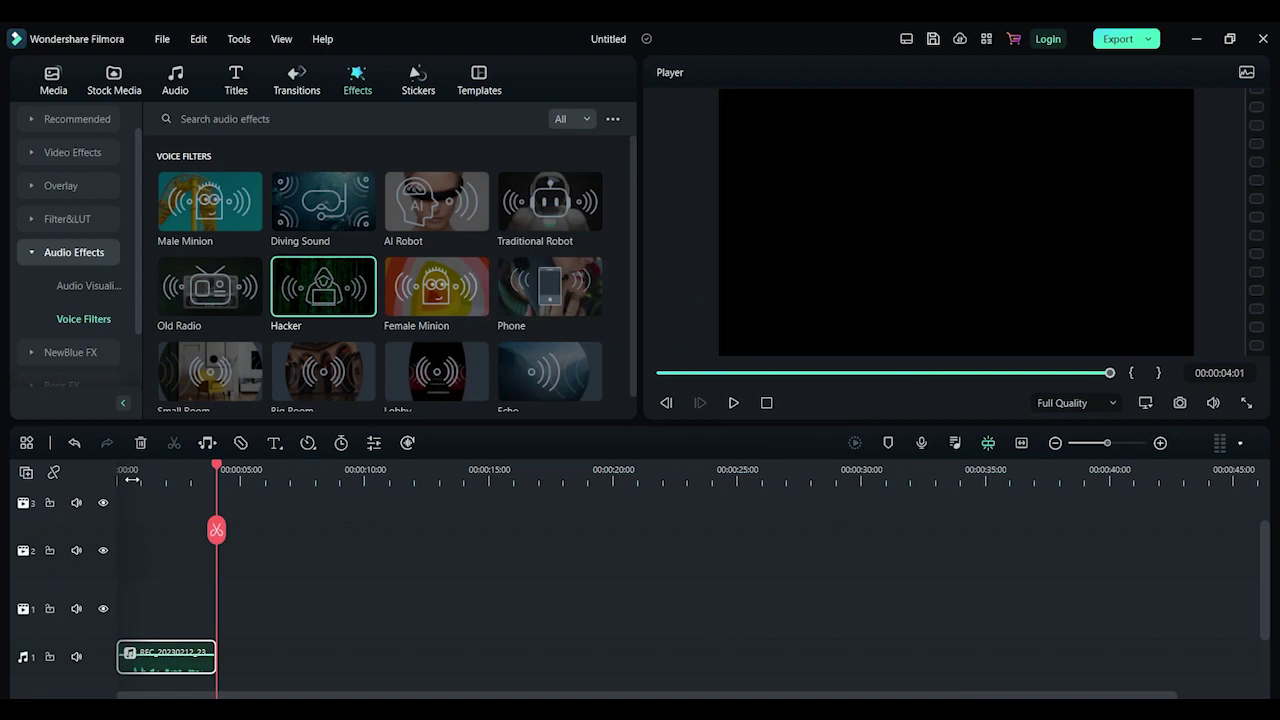
pyautogui.click(131, 480)
pyautogui.click(734, 403)
pyautogui.moveTo(430, 286)
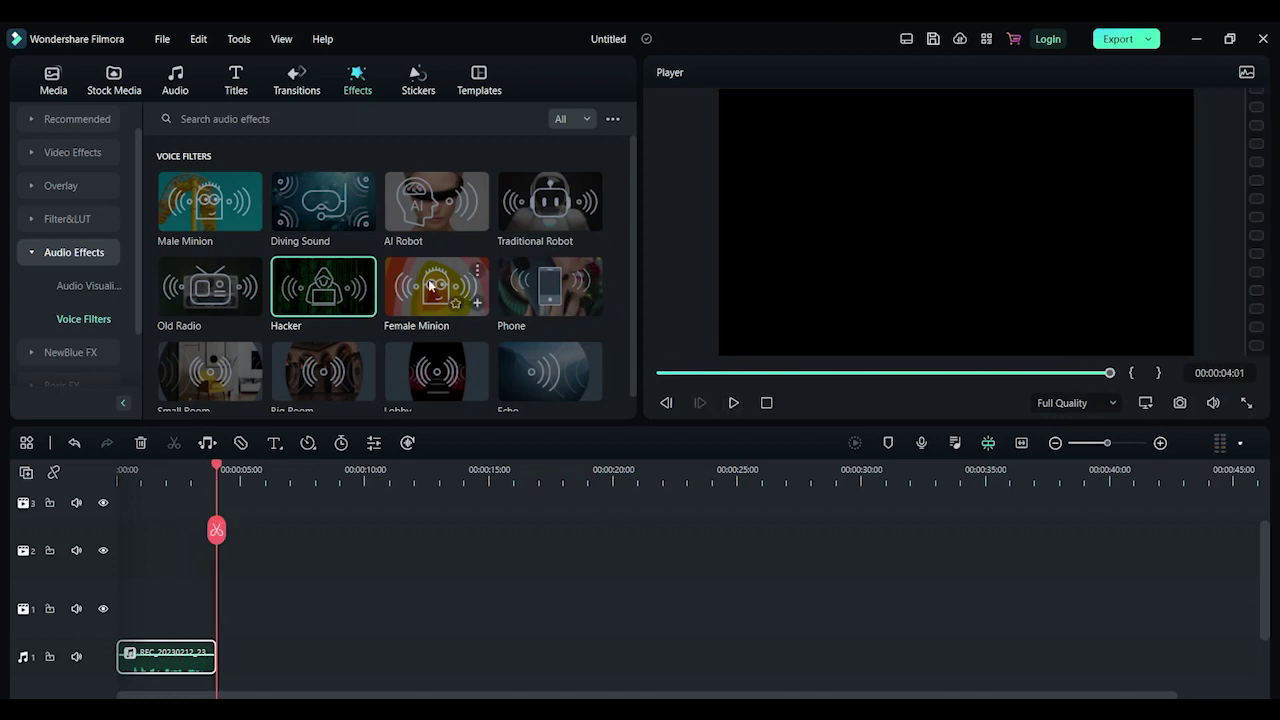